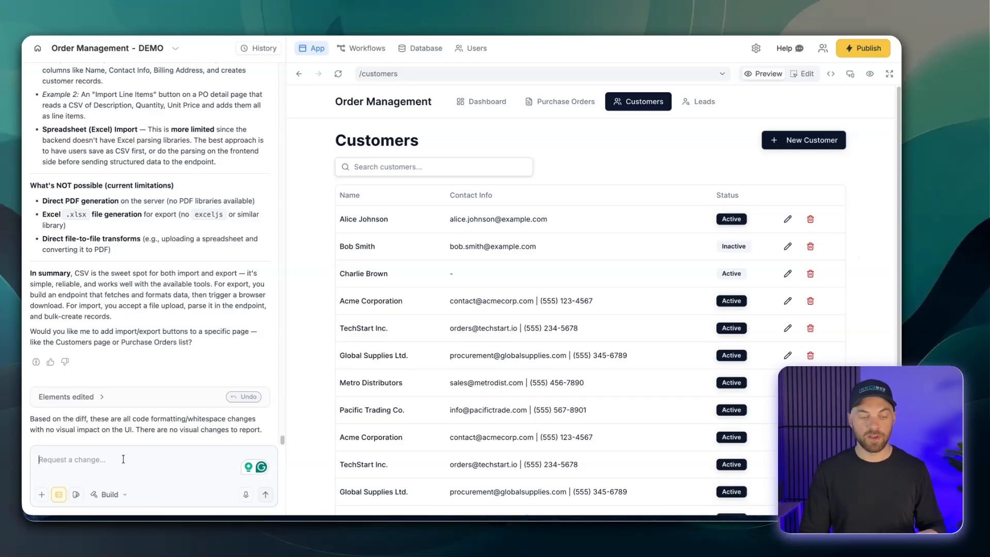
Step: In Build mode, request an export customers button that downloads name, contact info, billing address and shipping address as a CSV file
left_click(110, 496)
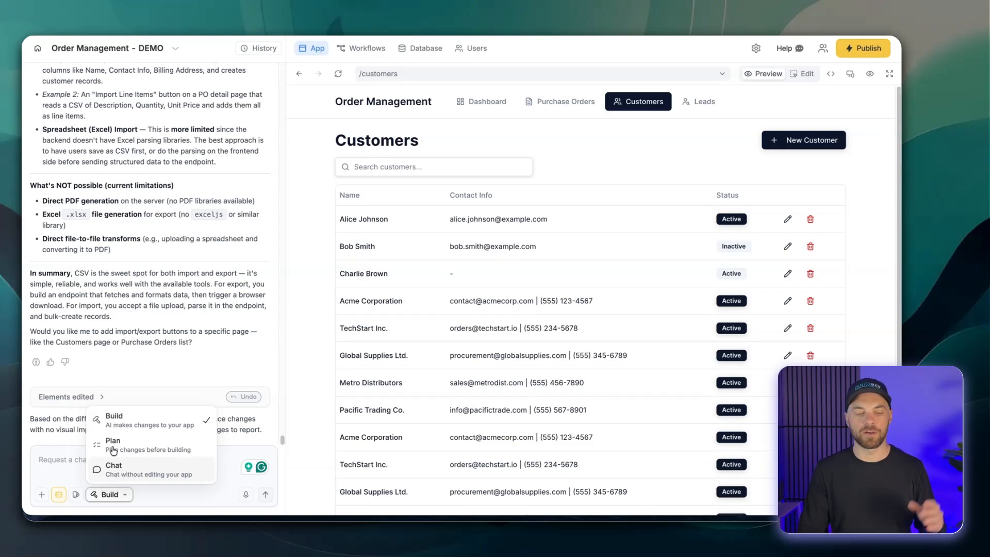
left_click(133, 421)
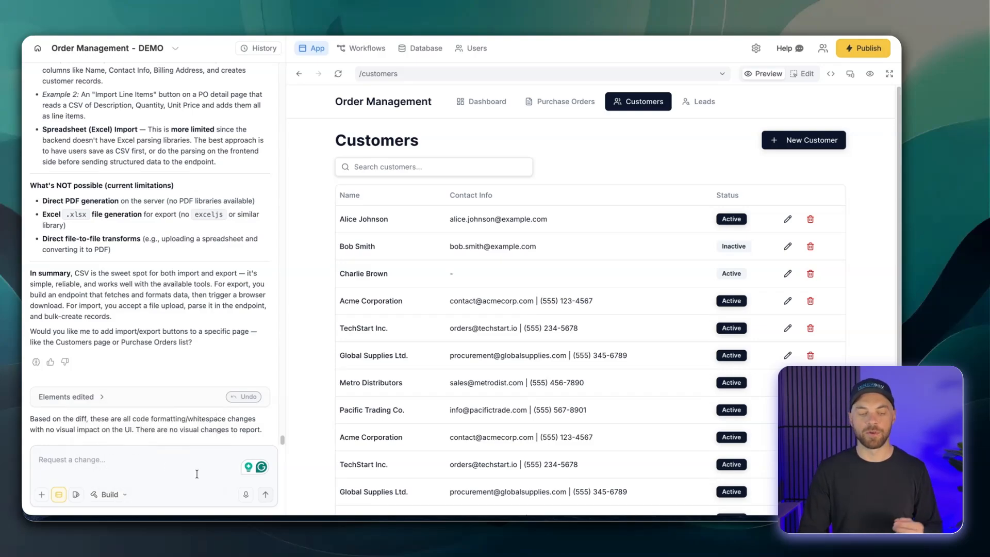
left_click(246, 496)
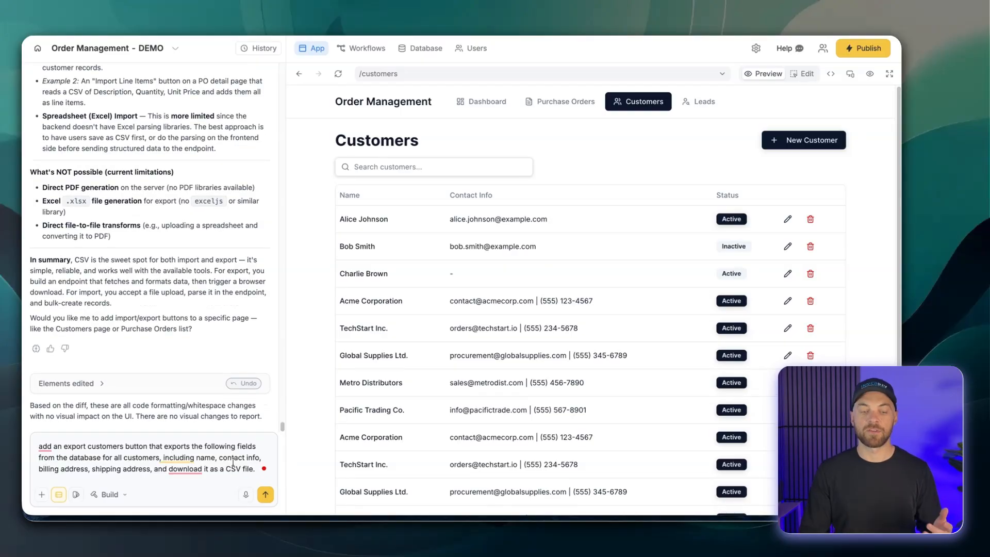
left_click(265, 495)
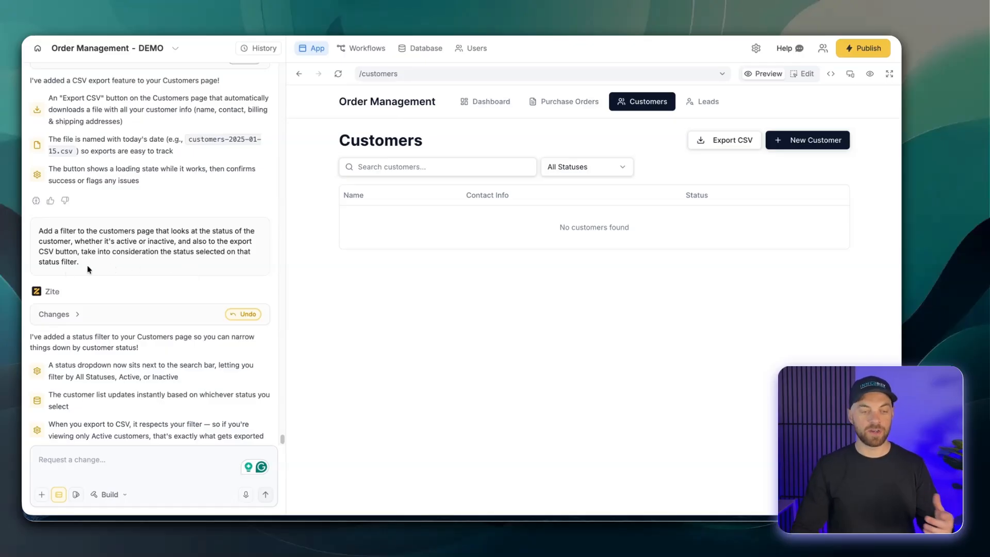
Step: Review the status filter request, check the customer statuses in the database, and reload the app's Customers page
left_click_drag(61, 258, 45, 238)
left_click(100, 269)
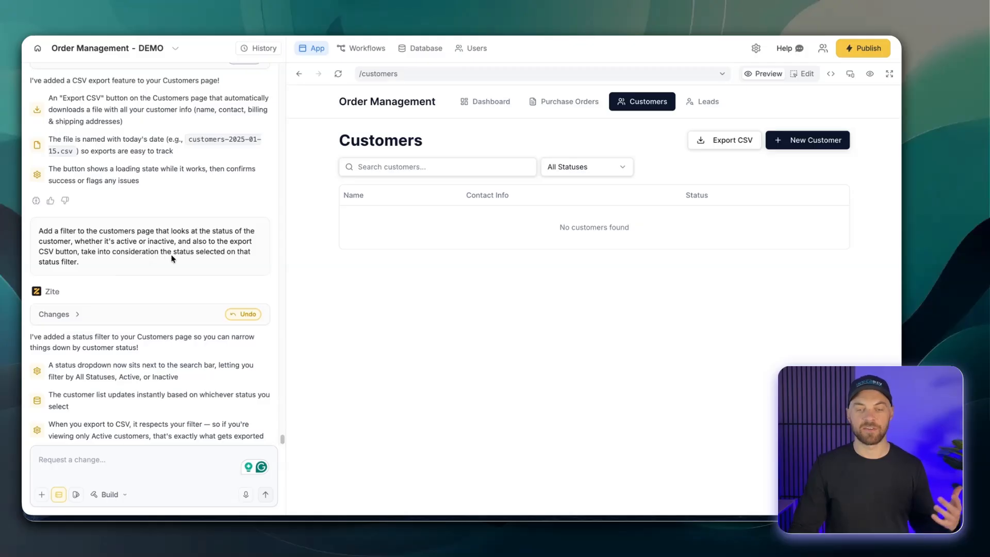
left_click(416, 51)
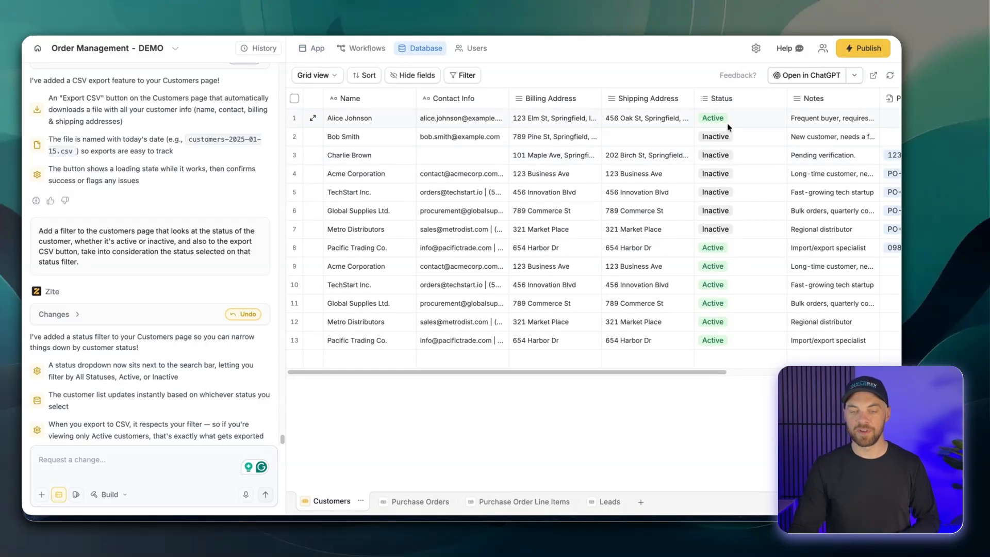
left_click(317, 51)
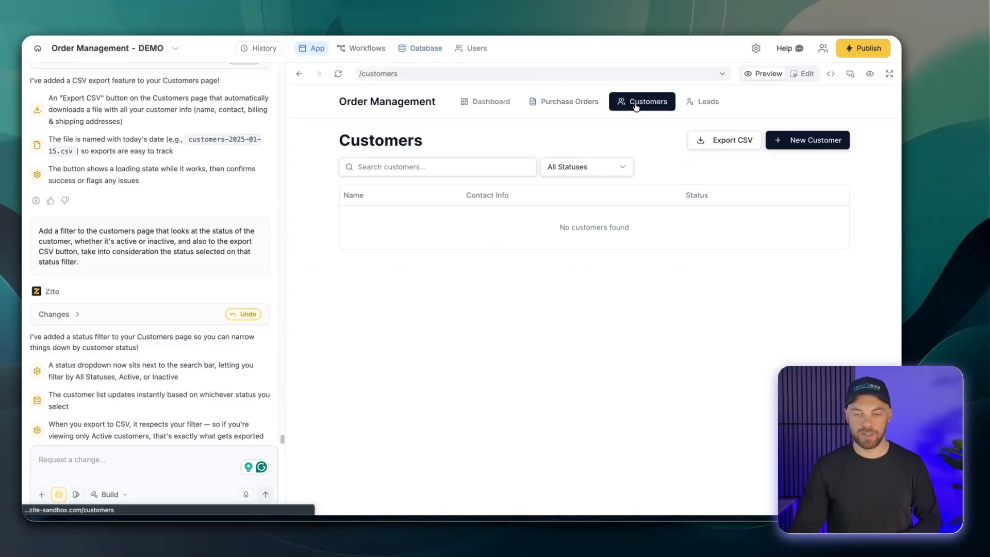
left_click(490, 102)
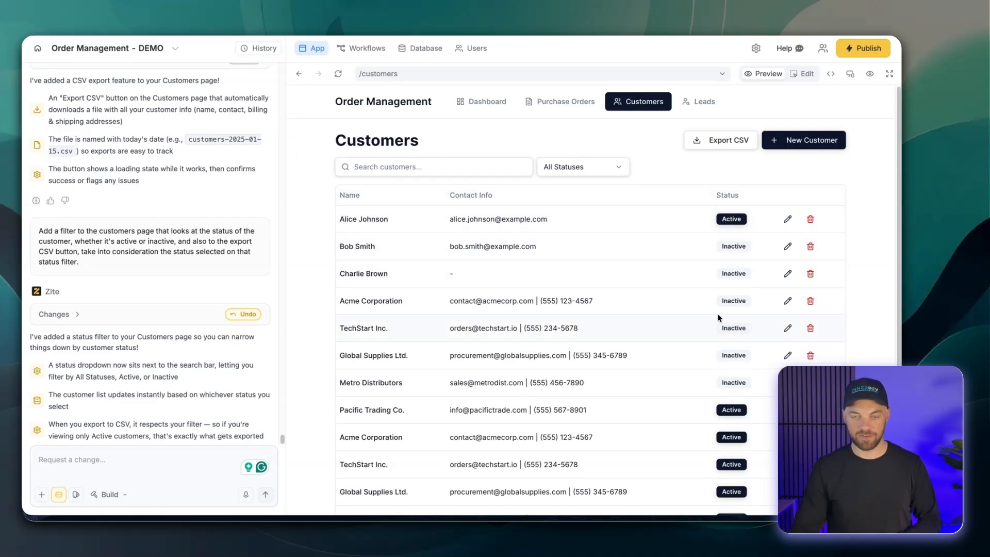
Step: Test the status filter on the Customers page with Active and Inactive
left_click(620, 173)
left_click(563, 206)
left_click(579, 174)
left_click(567, 224)
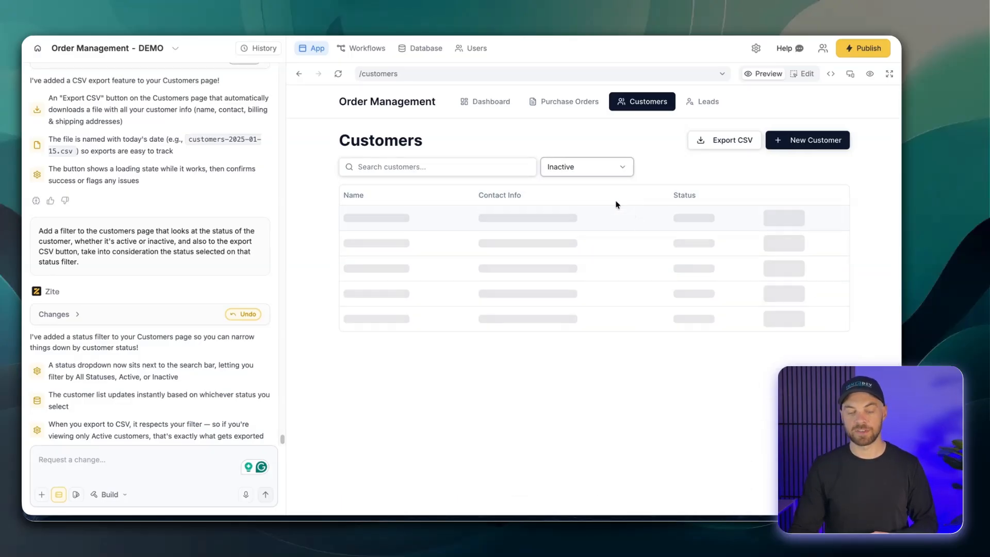
Step: Filter the customers by Active status and review the names in the exported CSV file
left_click(600, 174)
left_click(588, 205)
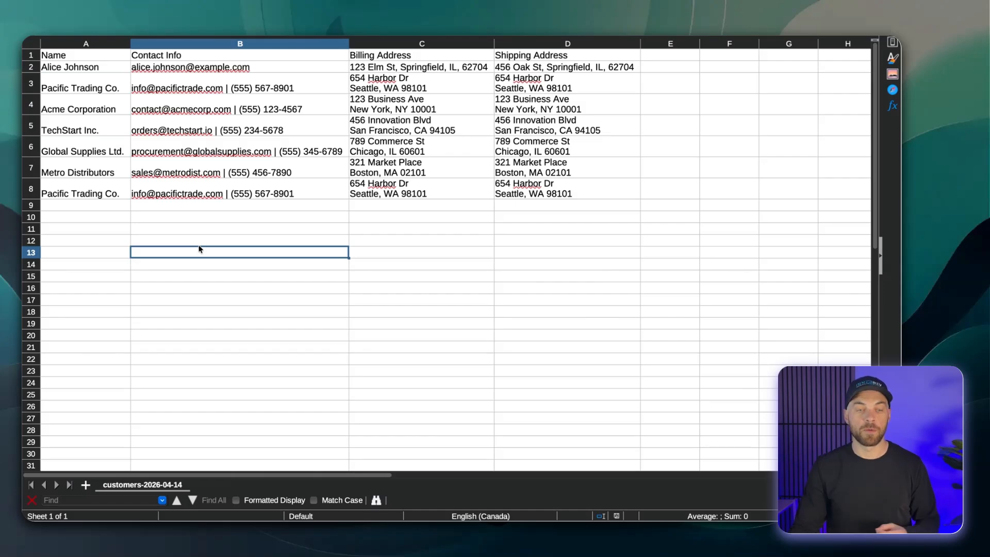
left_click_drag(83, 68, 79, 192)
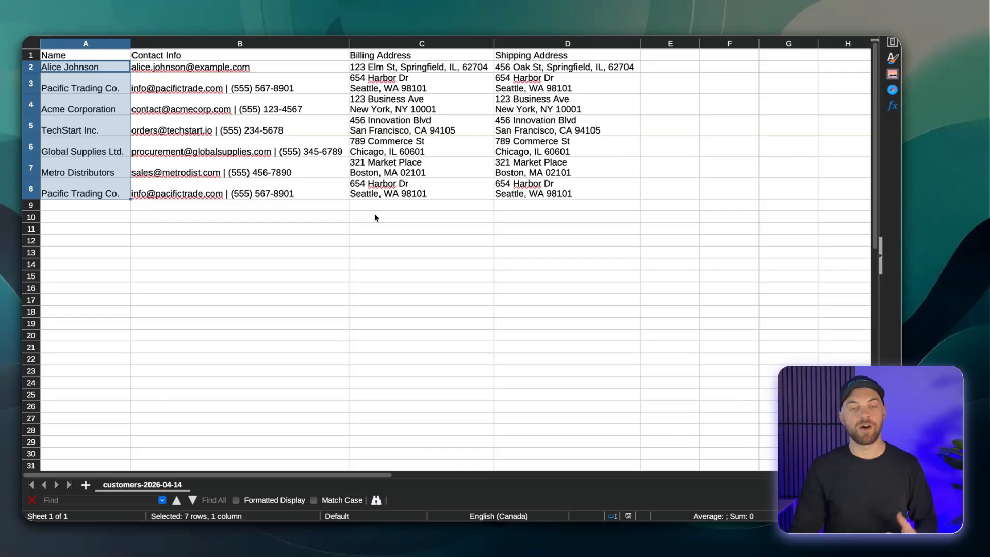
left_click(356, 173)
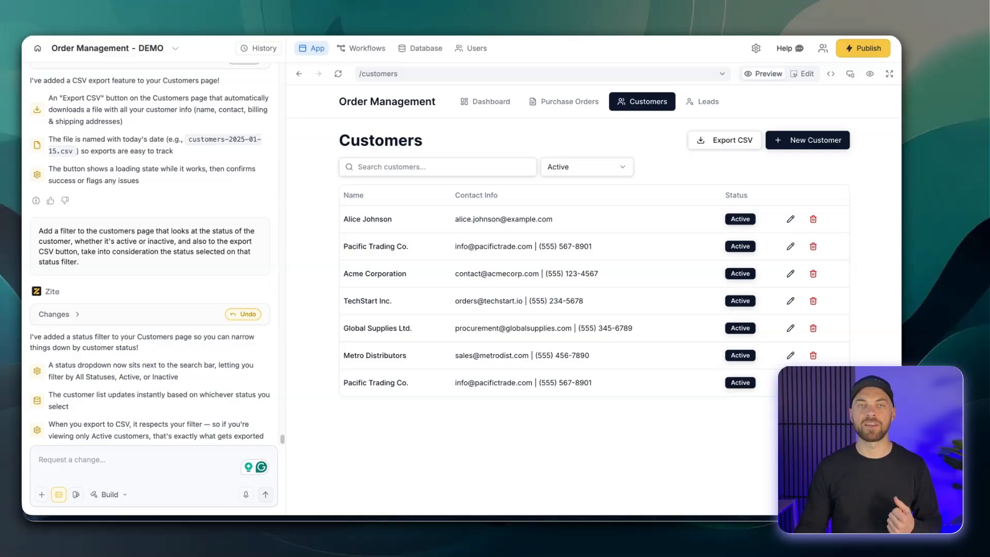
Step: For the Purchase Orders page, request a CSV Export button covering PO number, customer name, order date, requested ship date, status and order total
left_click(558, 106)
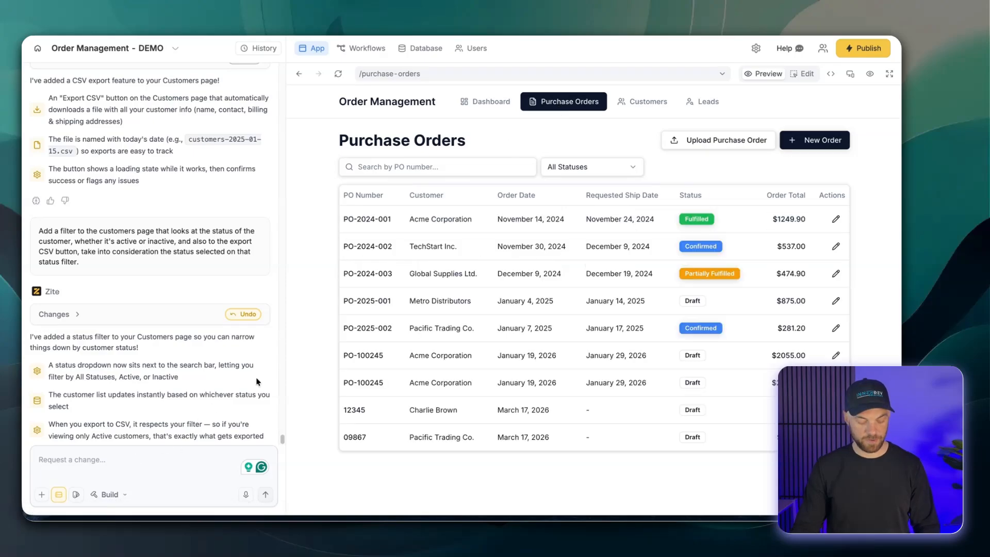
type("Add an Export button that exports the following fields from the database for all purchase orders: PO number, customer name, order date, requested ship date, status, order total. Download it as a CSV file.")
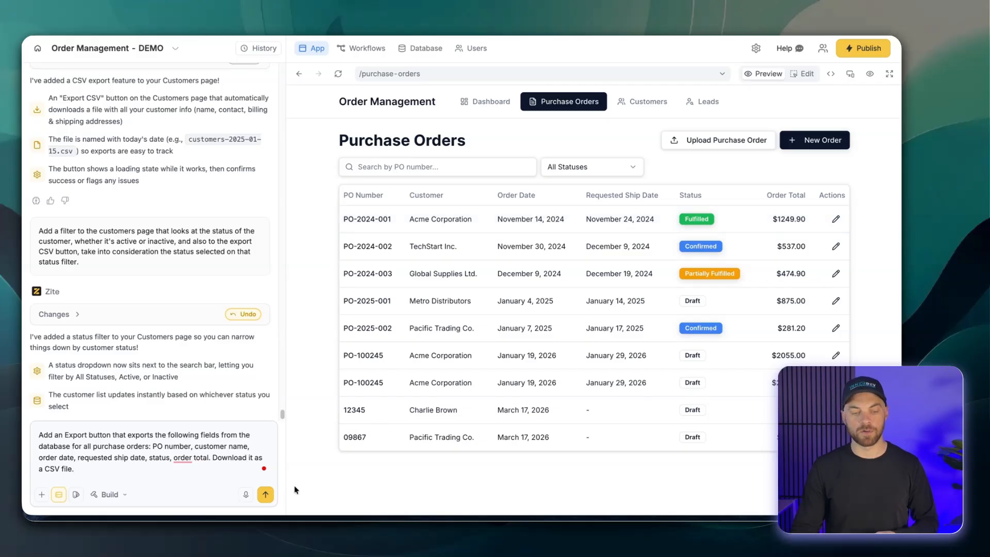
left_click(264, 495)
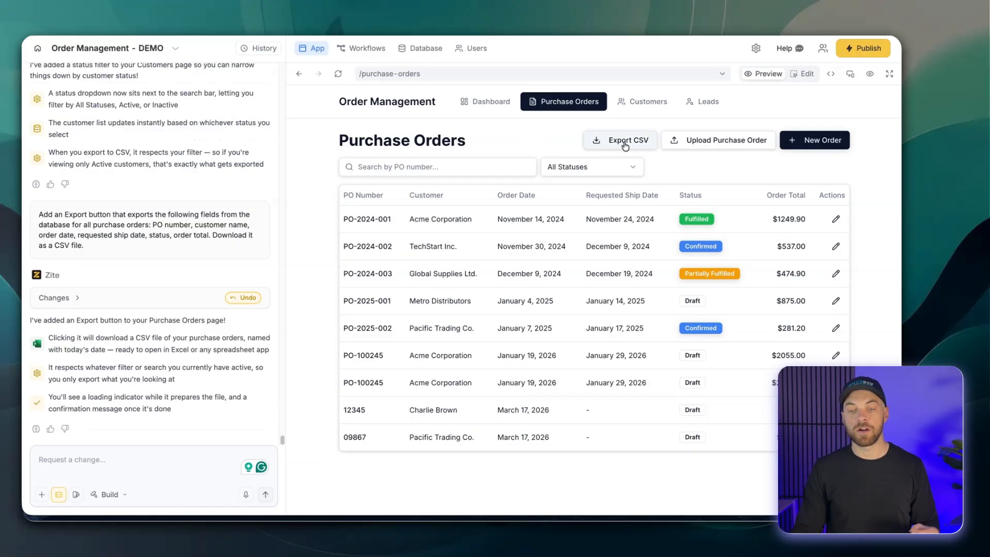
Step: Export the purchase orders to CSV and check the order total and status columns in the spreadsheet
left_click(620, 146)
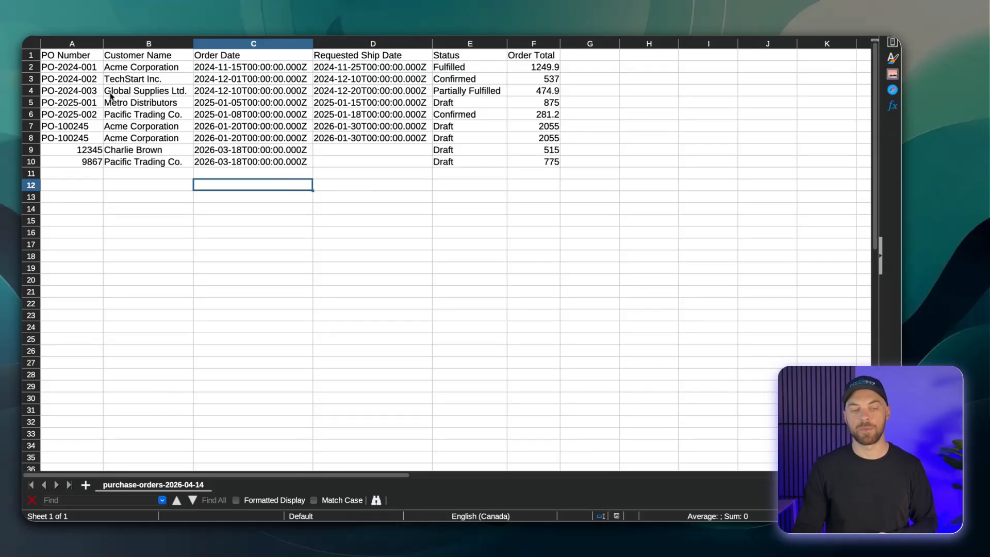
left_click(536, 72)
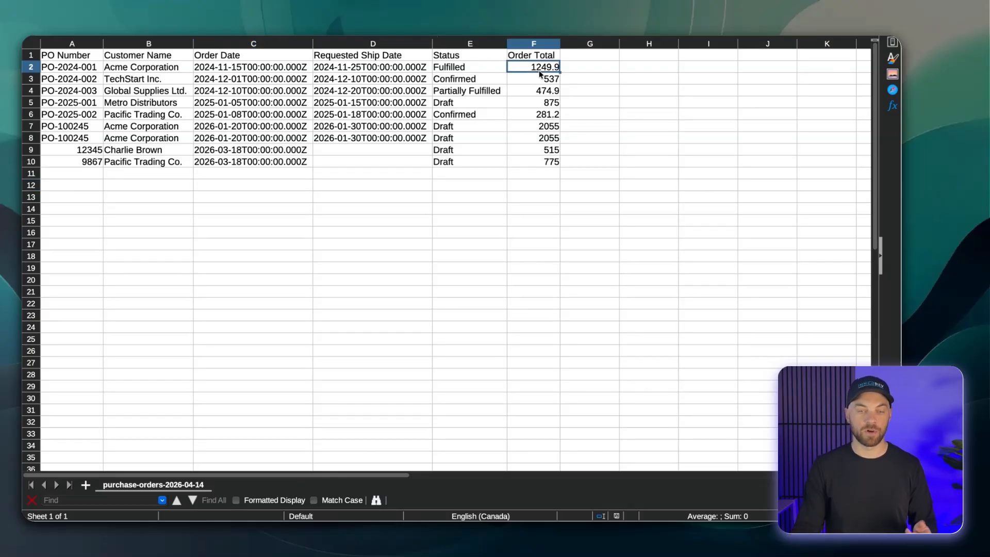
left_click_drag(454, 115, 457, 125)
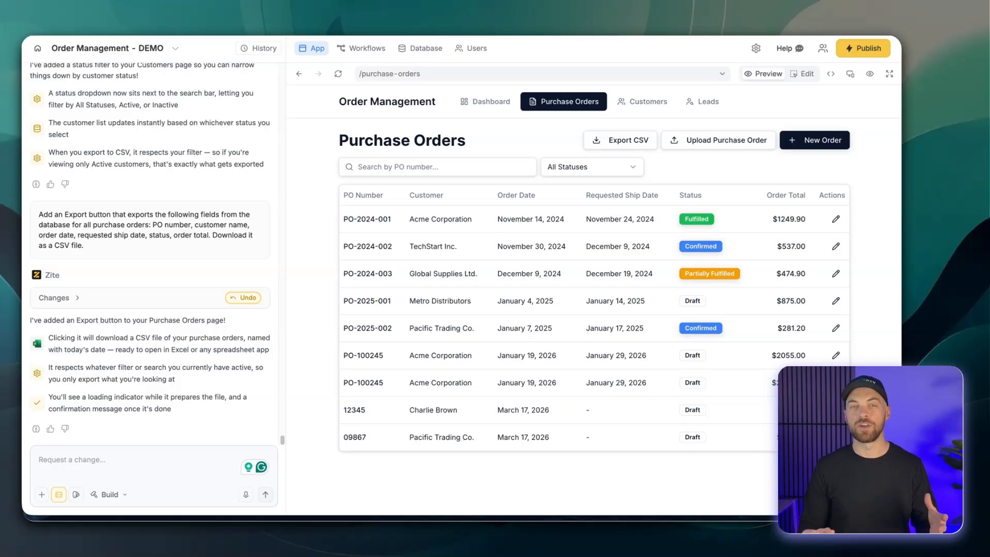
Step: Request an Import Customers button accepting a CSV with name, contact info, billing and shipping address, one record per row, plus a downloadable template
left_click(632, 105)
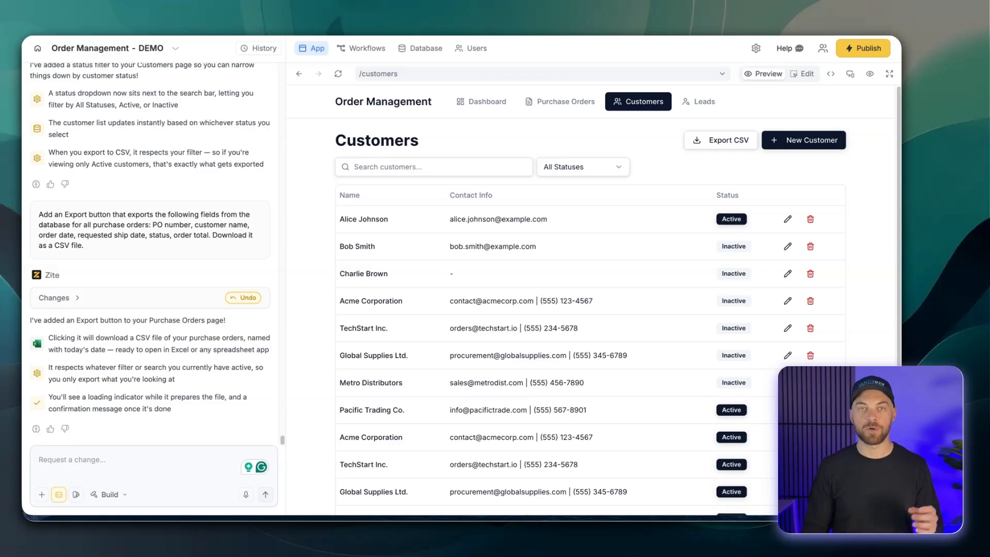
type("Add an Import Customers button that accepts a CSV file with the following columns: name, contact info, billing address, shipping address. Create a new customer record for each row. Include a downloadable template CSV so users know the expected format before uploading.")
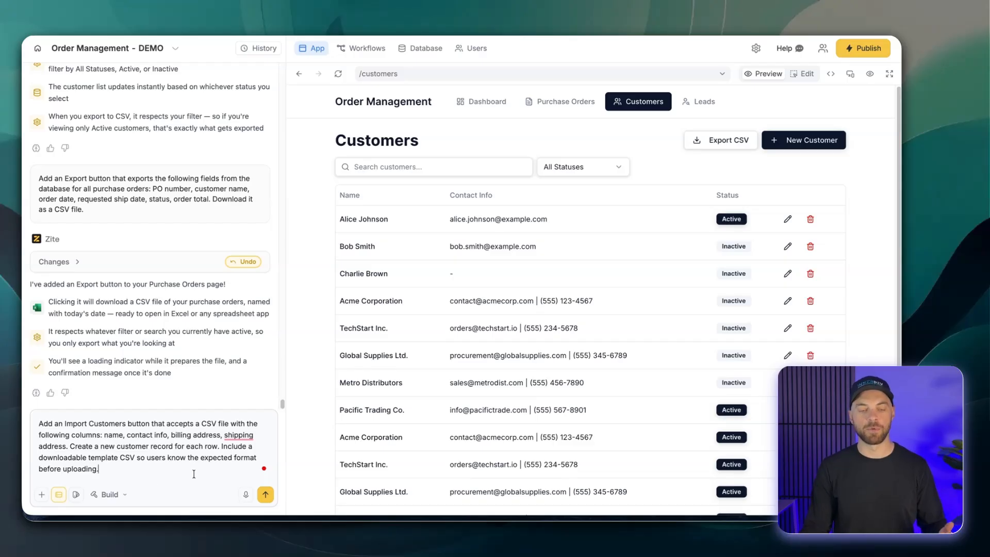
left_click(265, 494)
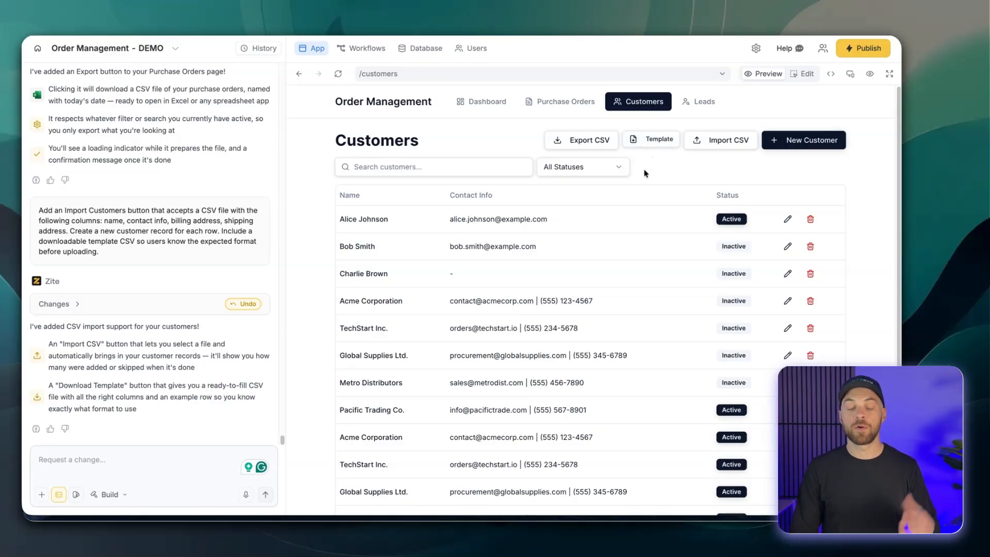
Step: Download the customer import template and save it with an added row for Company 1, including contact e-mail, billing address and shipping address
left_click(651, 145)
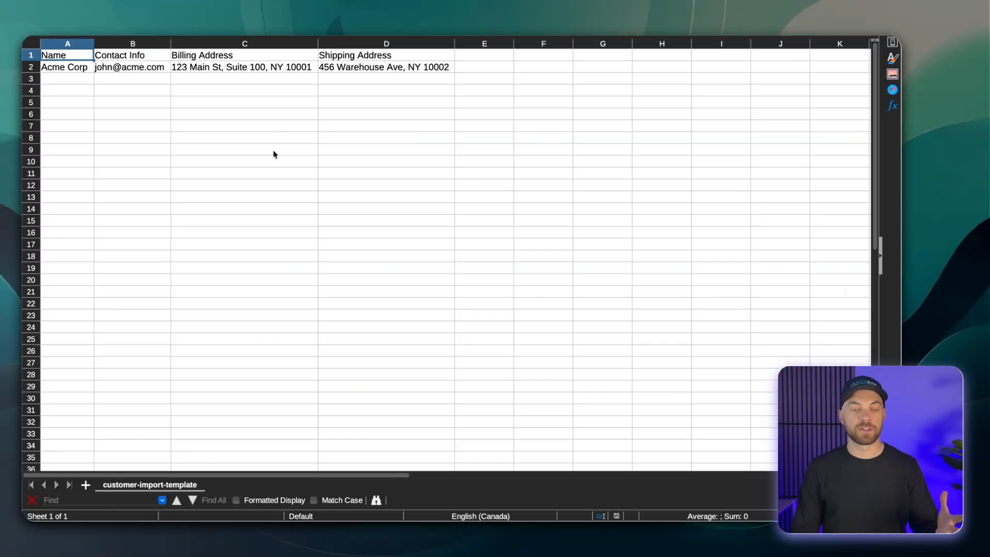
left_click(78, 71)
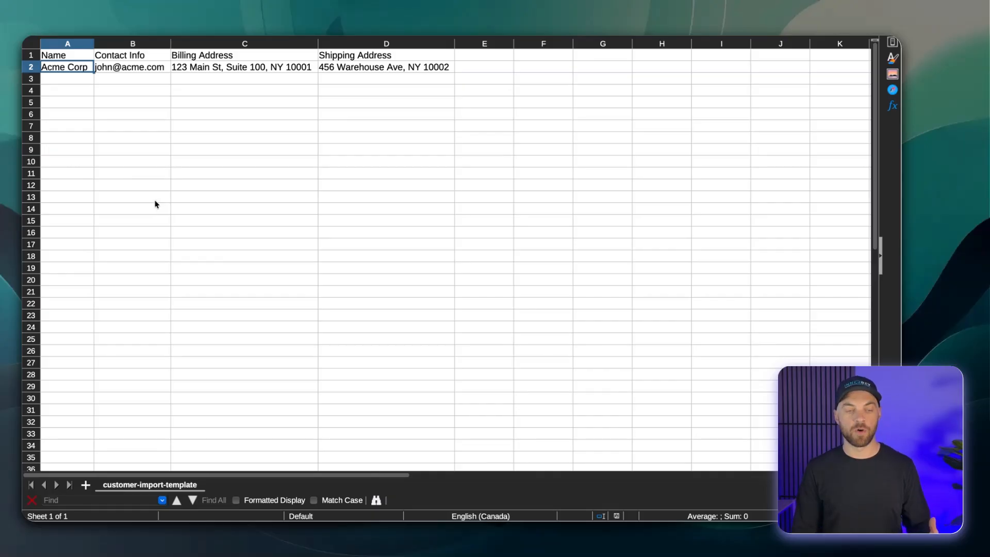
key("Down")
type("Company 1")
key("Tab")
type("company@")
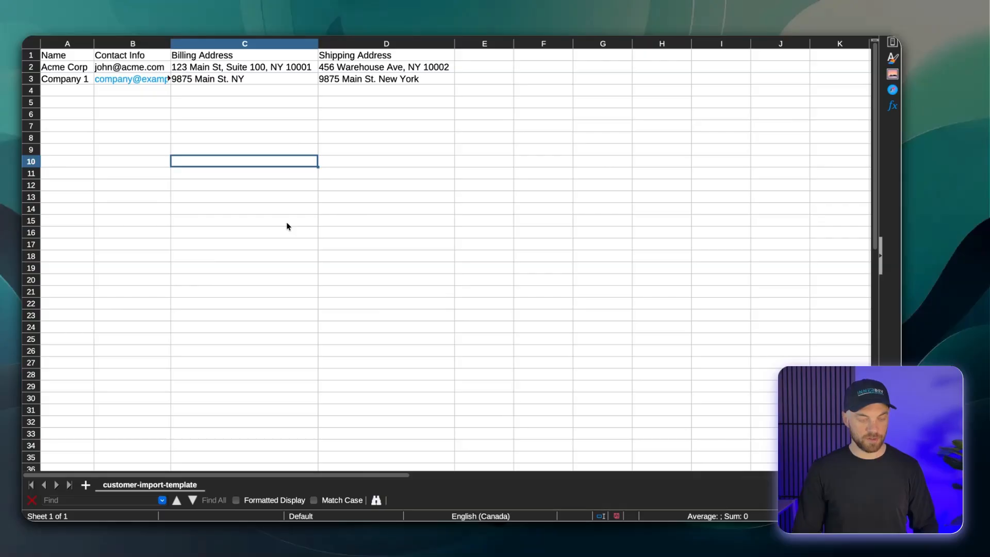
key("super+s")
left_click(548, 292)
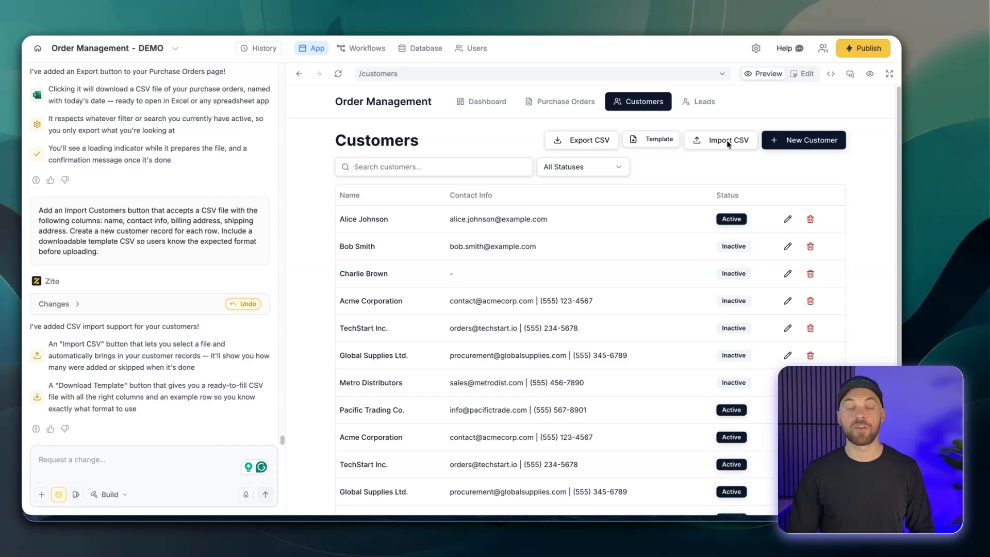
Step: Import the saved customer CSV into the app and check the new records at the end of the Customers list
left_click(728, 142)
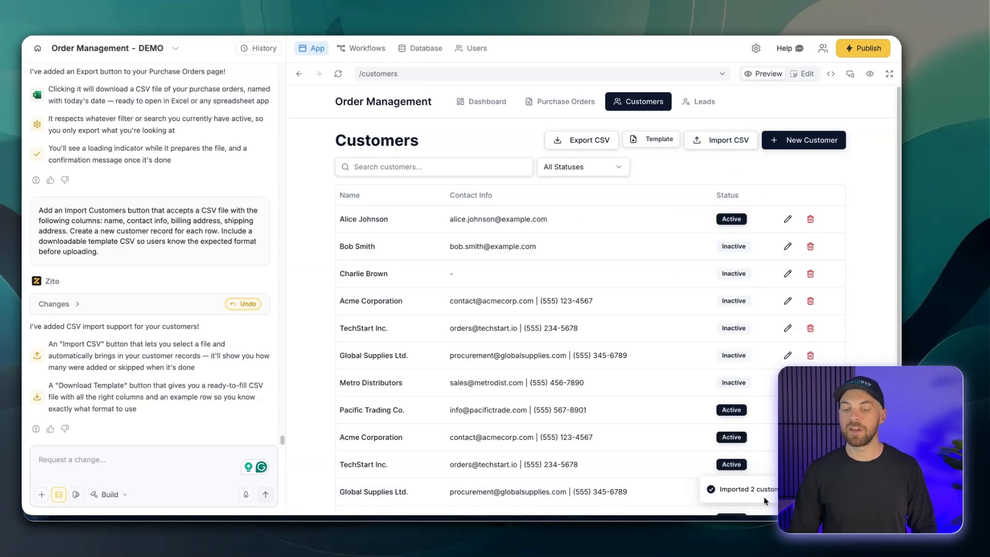
scroll(520, 399, "down", 3)
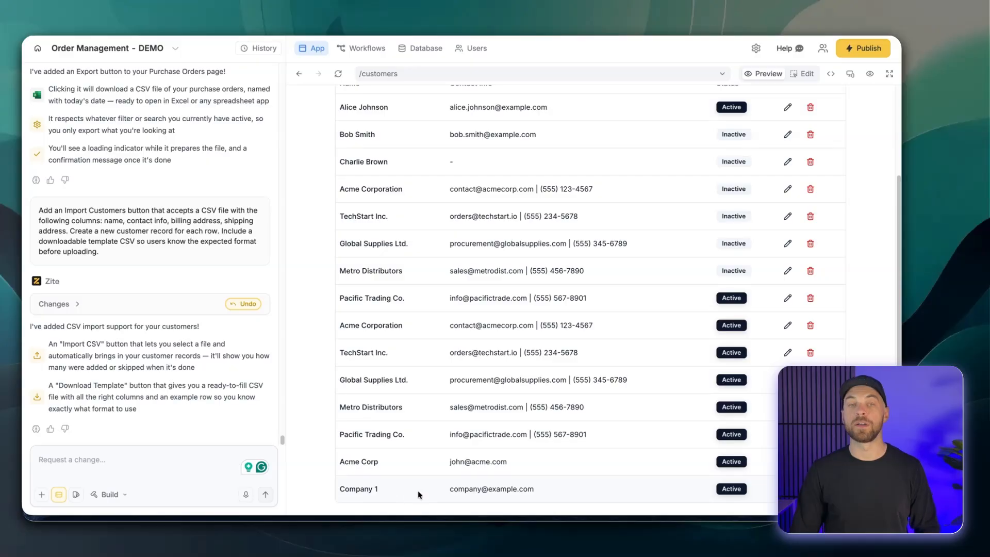
scroll(524, 350, "up", 3)
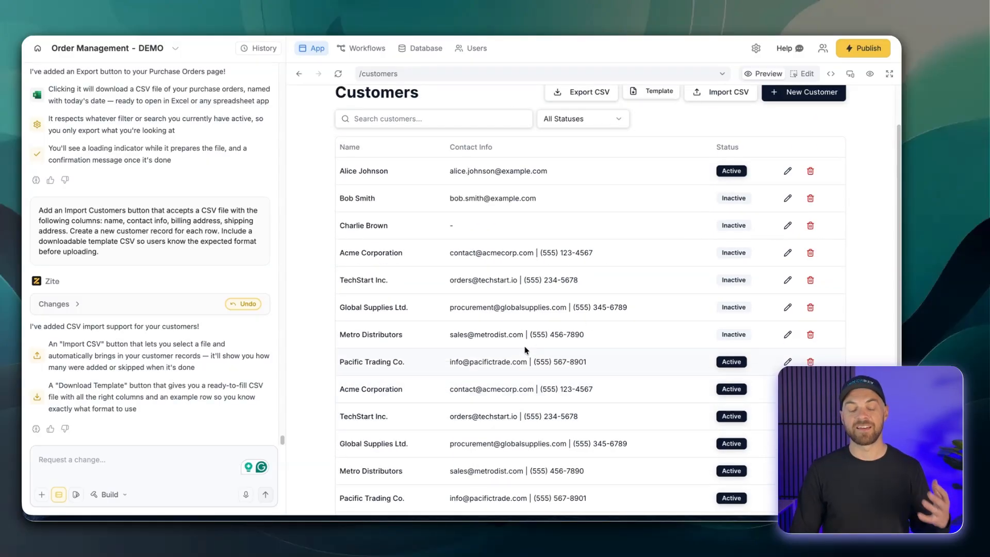
scroll(526, 350, "up", 1)
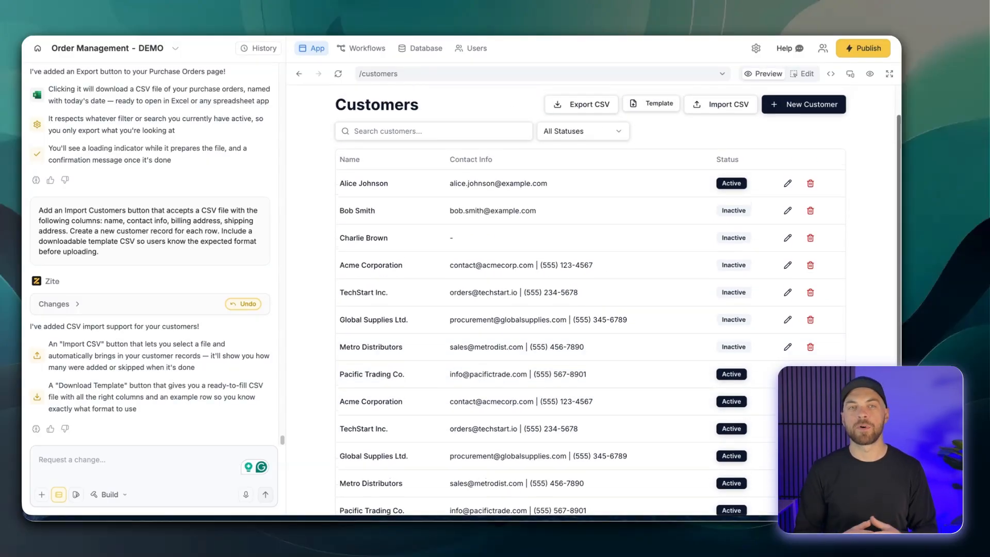